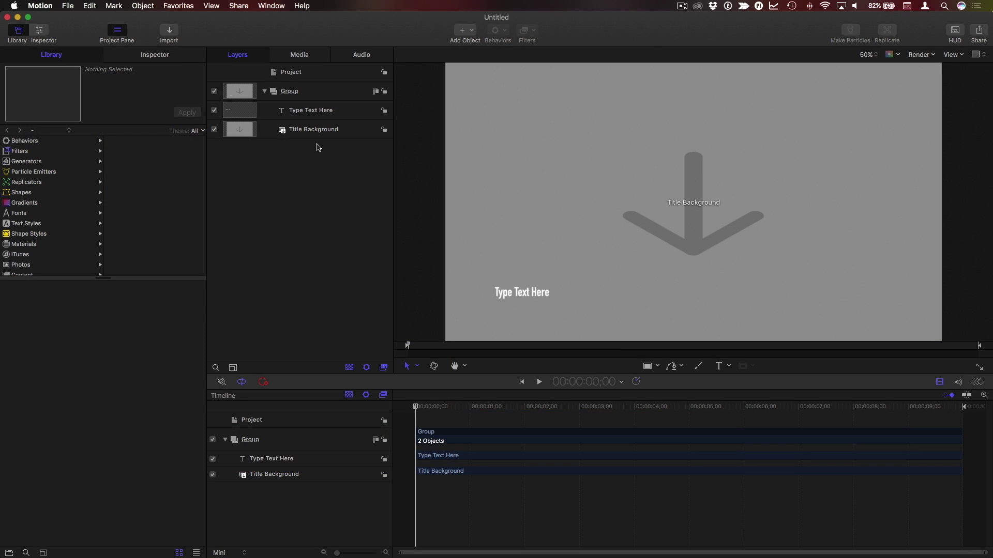
Hide the Title Background layer and delete the 'Type Text Here' placeholder text.
left_click(214, 129)
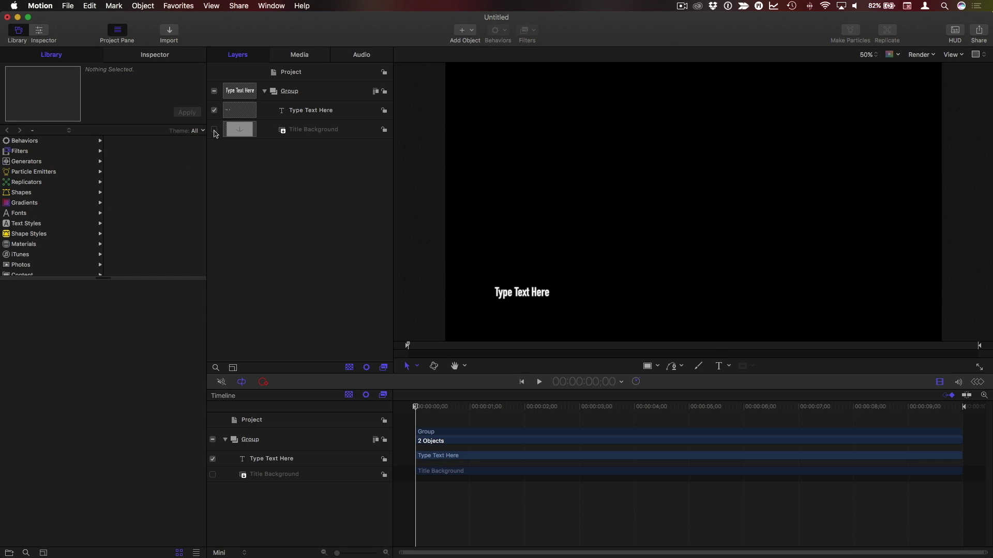
left_click(303, 113)
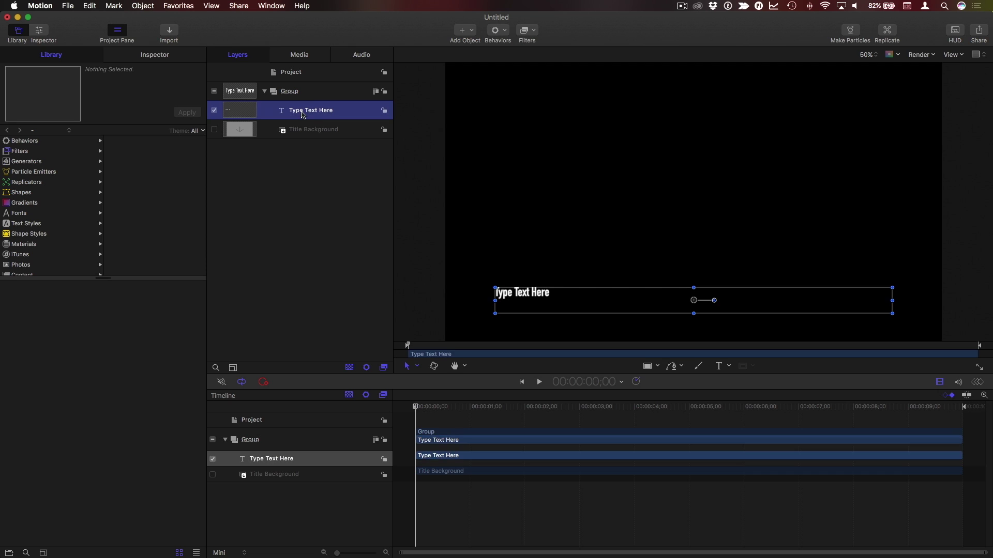
key("BackSpace")
Add a centred text layer reading 'Here is some text to type on with a blinking cursor'.
key("t")
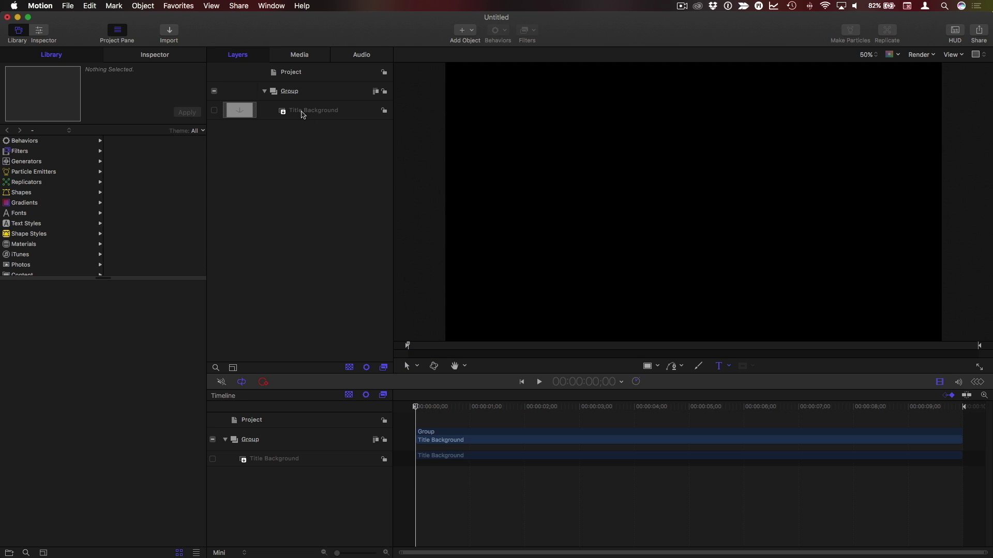
left_click(603, 193)
type("Here is some text to ")
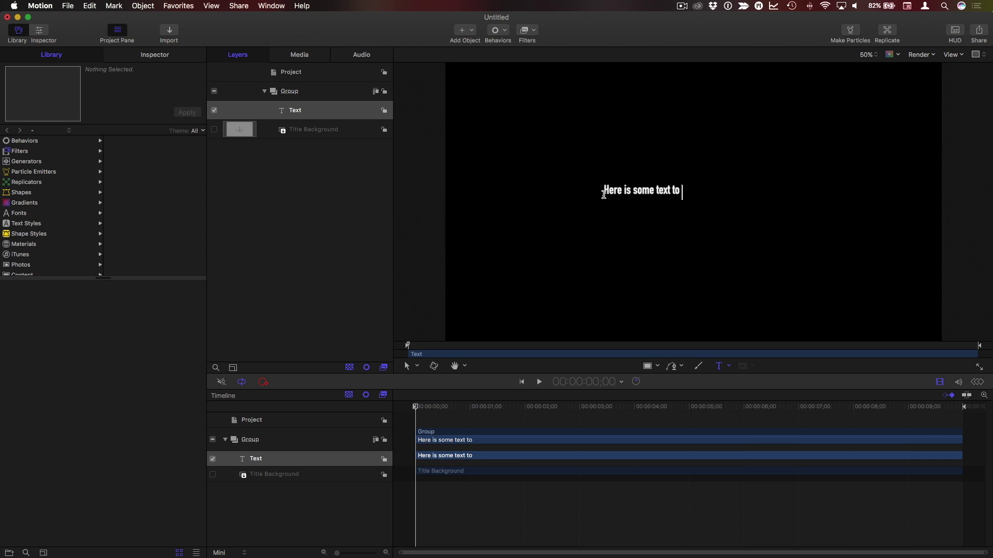
type("type on with a blinking cursor")
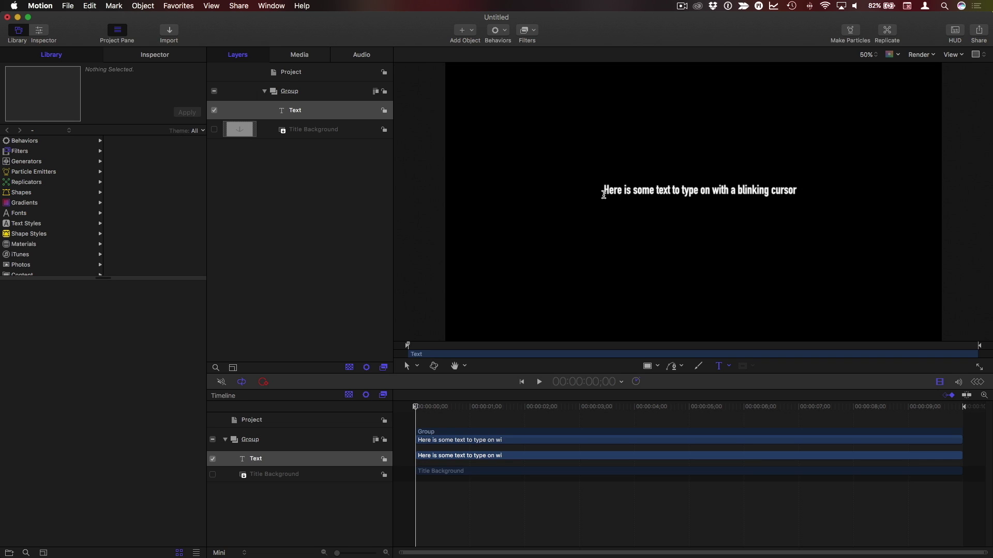
key("Escape")
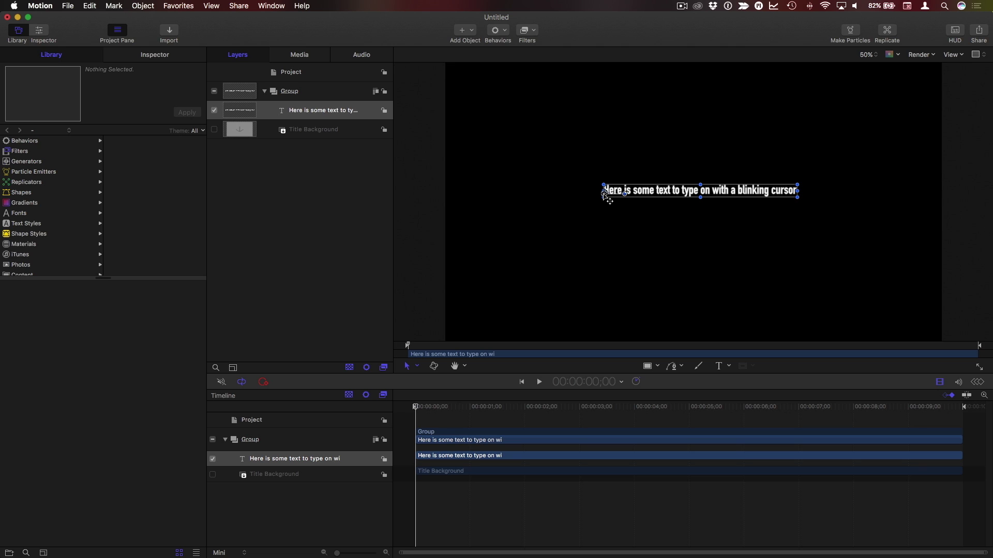
Draw a vertical line to the right of the text with the Line tool.
left_click(658, 367)
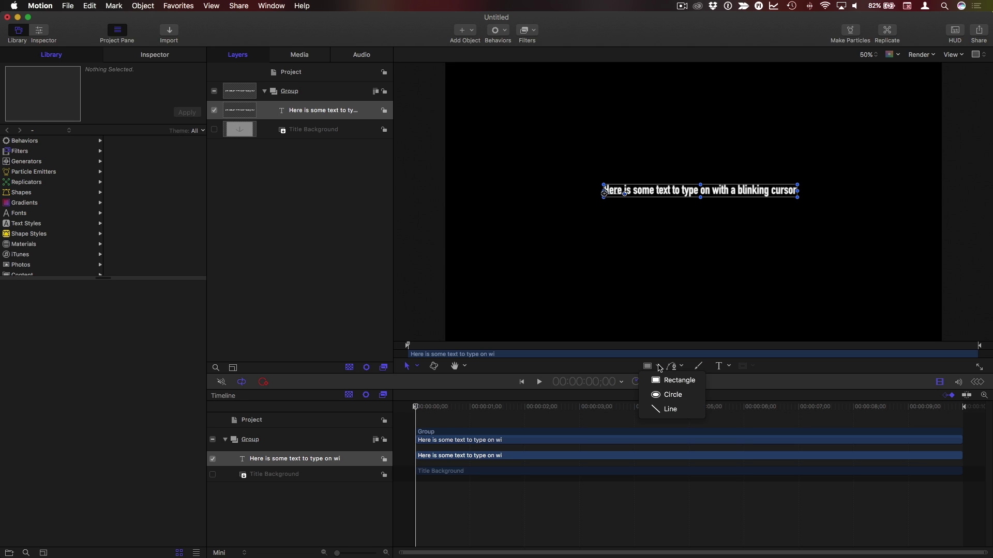
left_click(667, 409)
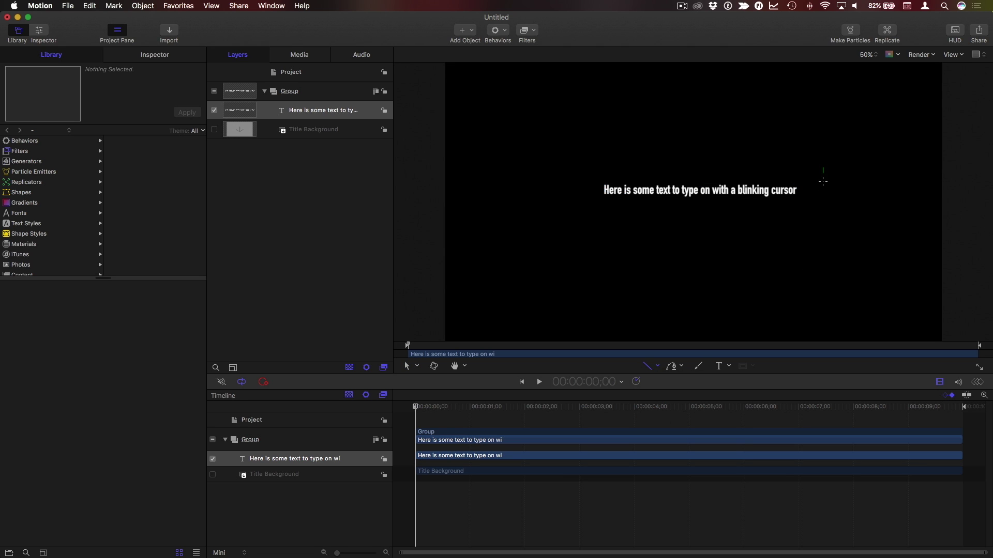
left_click_drag(824, 190, 824, 190)
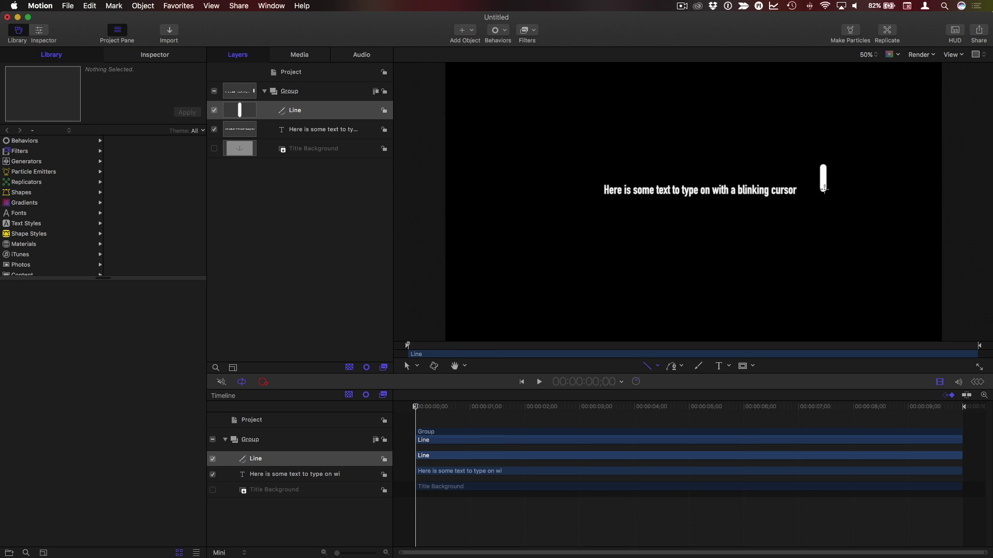
Set the line's Start and End Caps to None and width to 3, and place it after the text.
left_click(161, 54)
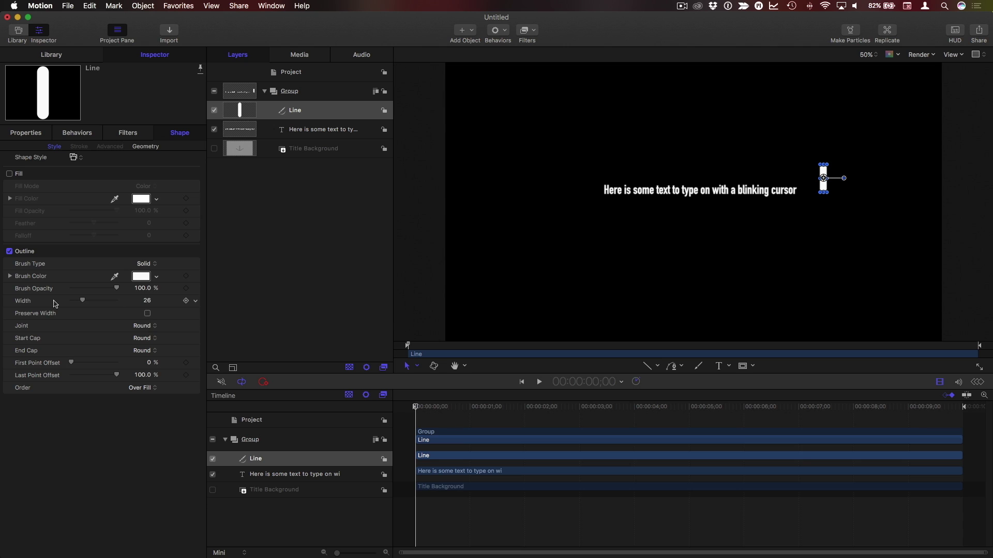
left_click(142, 339)
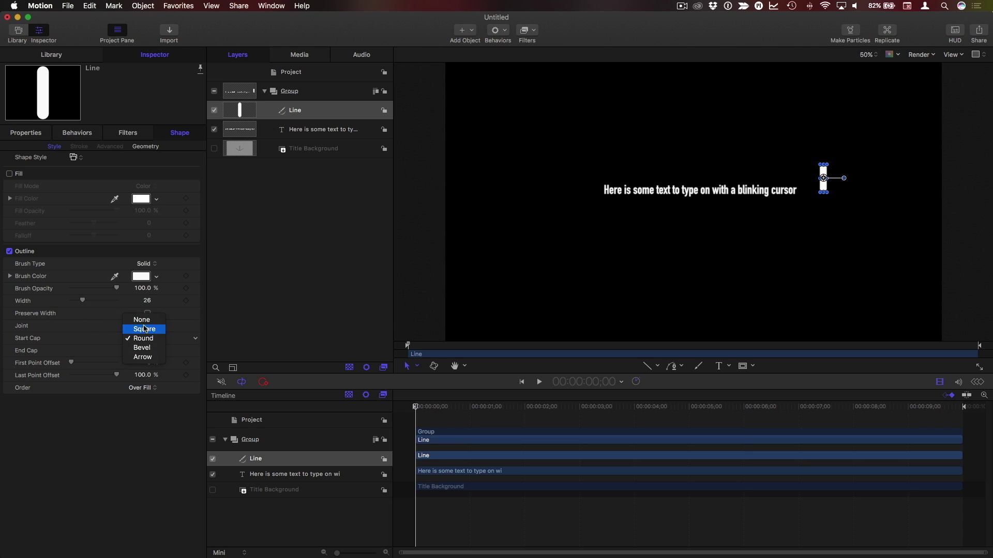
left_click(144, 325)
left_click(145, 351)
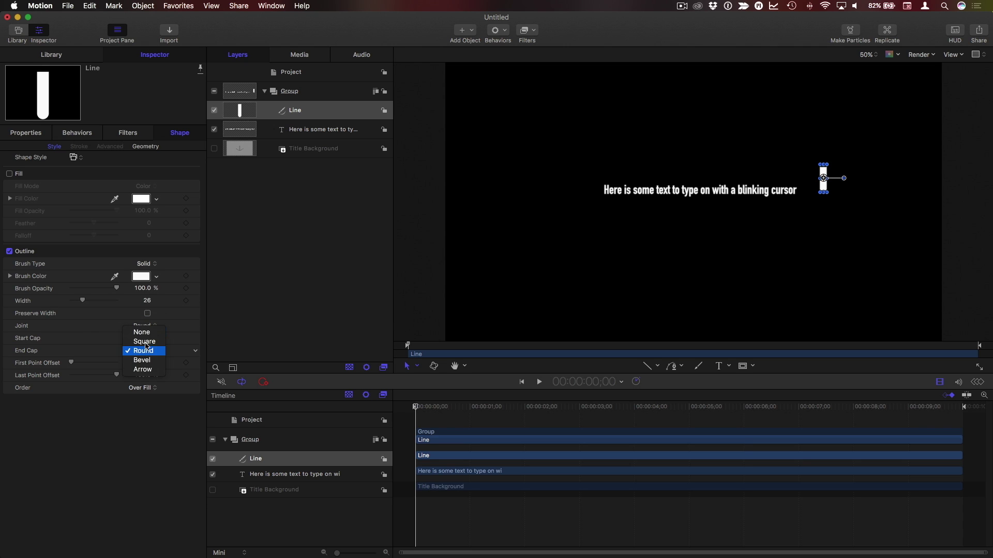
left_click(148, 334)
left_click_drag(82, 300, 73, 302)
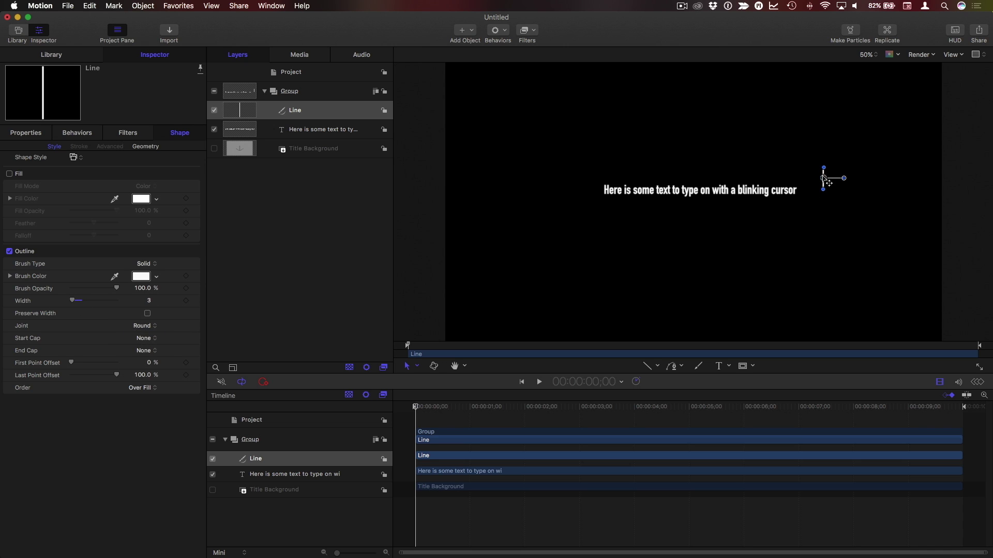
left_click_drag(815, 183, 803, 192)
Add an Align To behavior to the Line with the text layer as its target object.
left_click(499, 31)
mouse_move(525, 54)
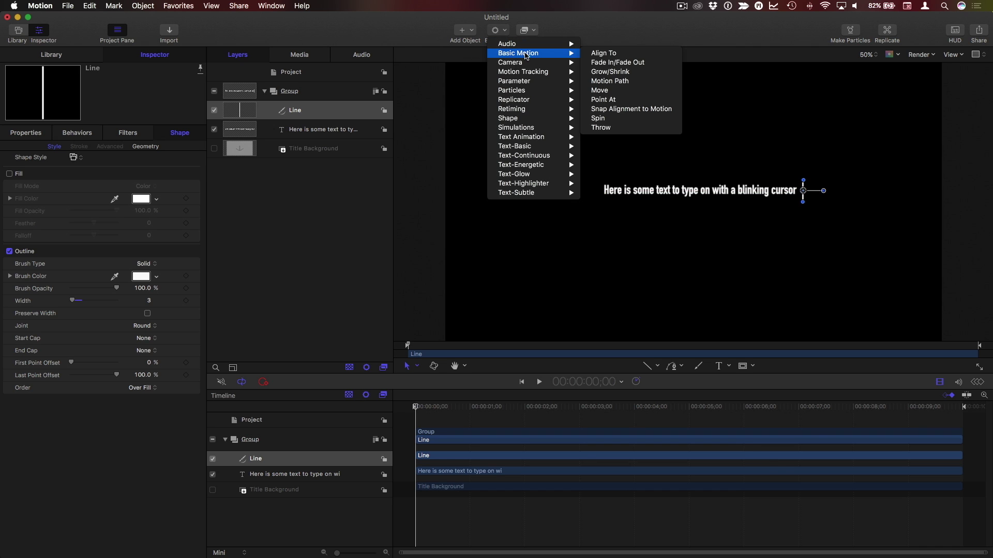
left_click(628, 54)
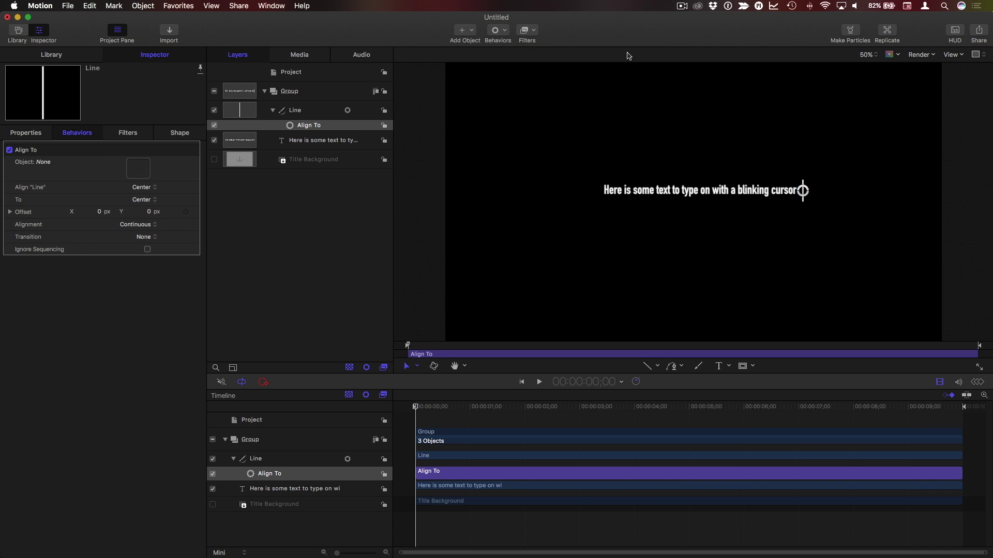
left_click_drag(301, 143, 142, 172)
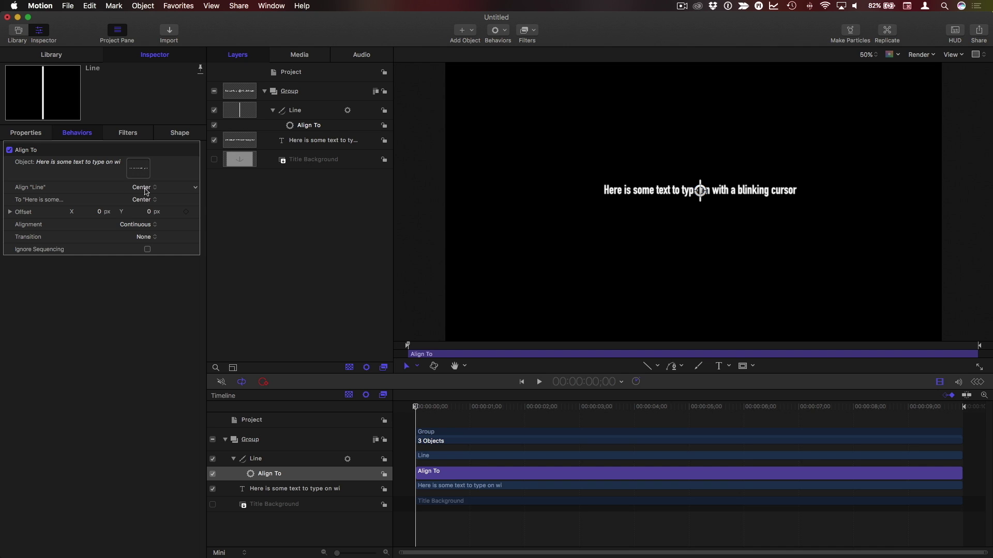
Align the line's Left to the text's Cap-Height Right, with Offset Y -20.1.
left_click(145, 189)
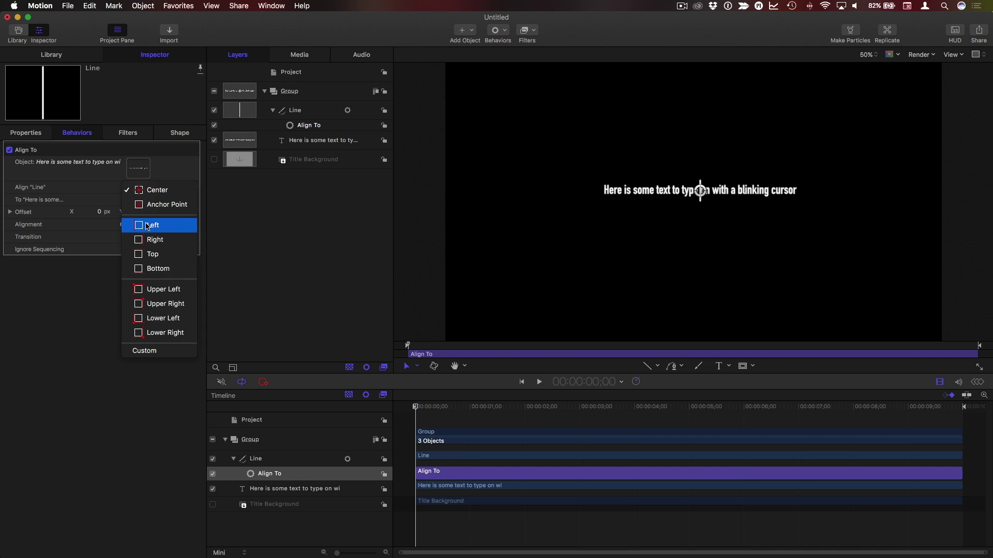
left_click(149, 226)
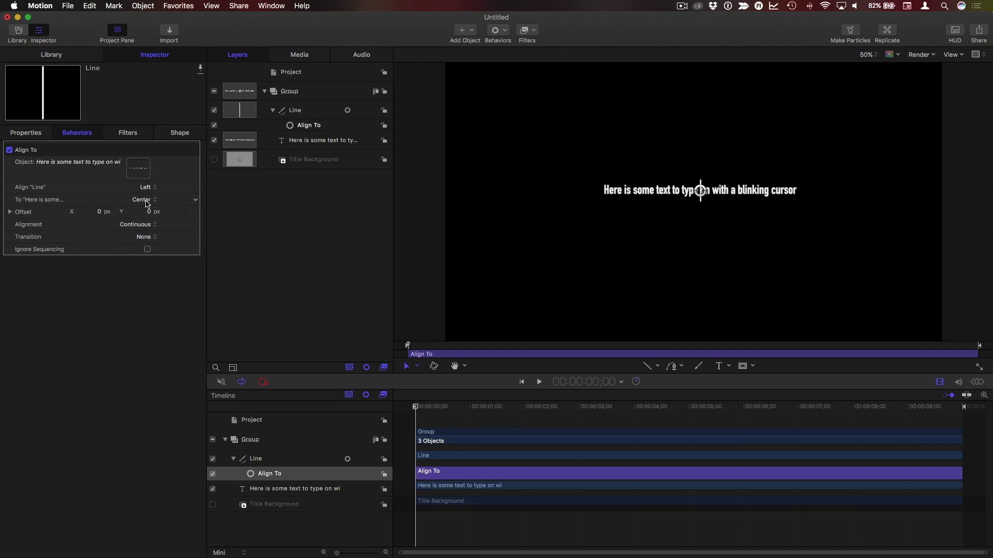
left_click(148, 203)
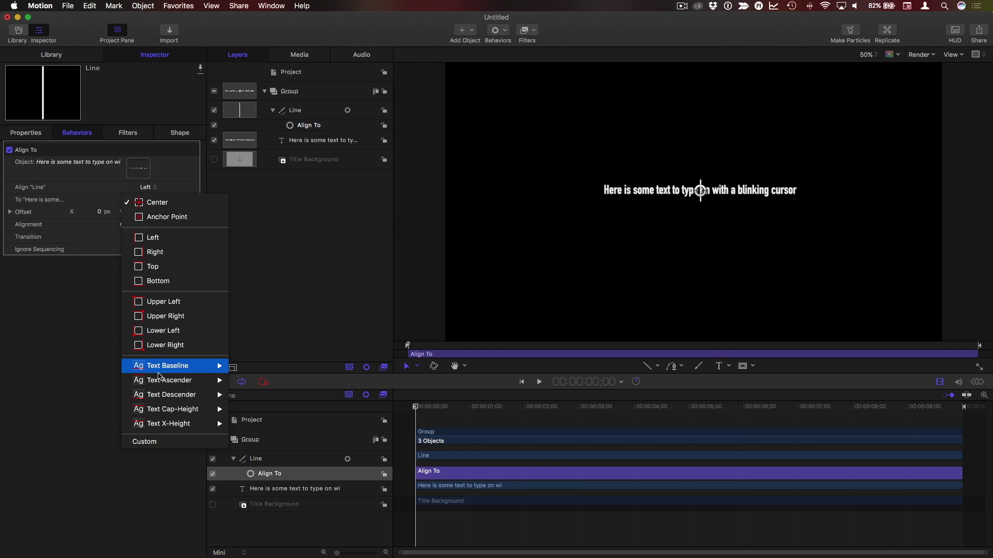
mouse_move(165, 410)
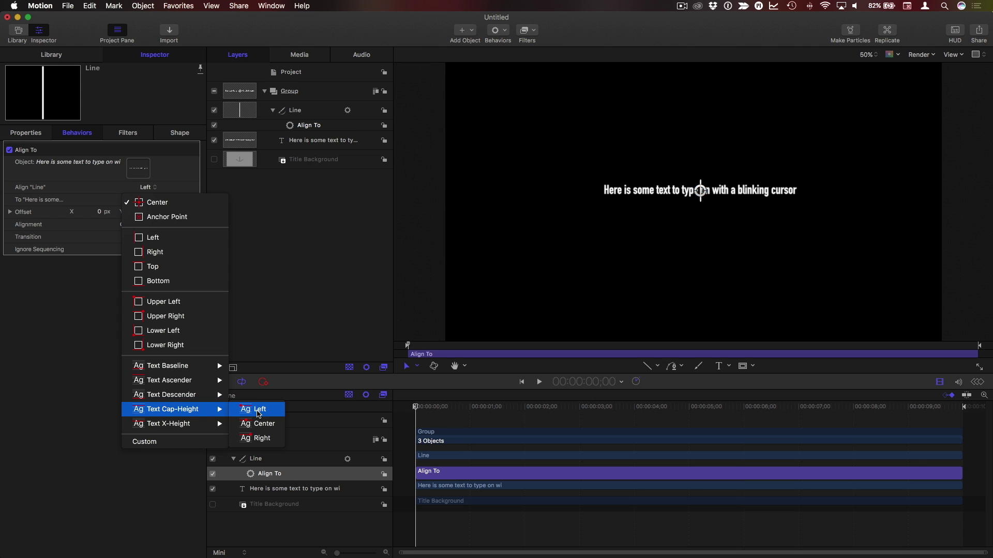
left_click(259, 443)
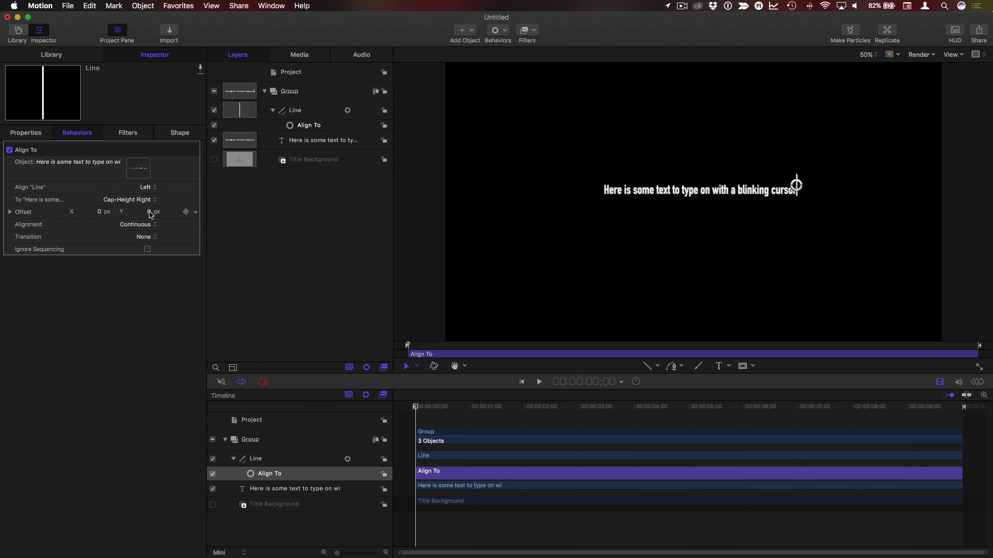
left_click_drag(149, 214, 97, 212)
Add a Sequence Text behavior to the text layer.
left_click(327, 147)
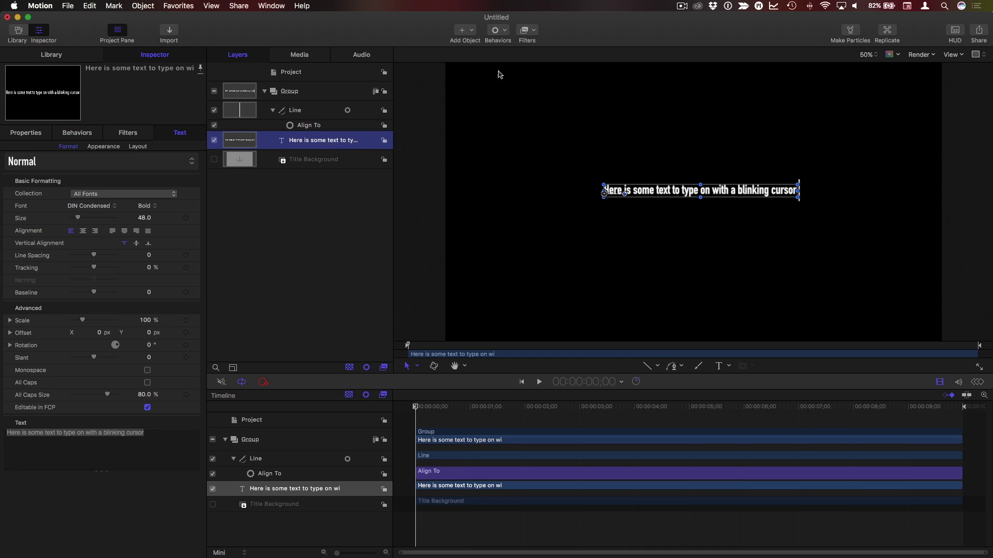
left_click(503, 32)
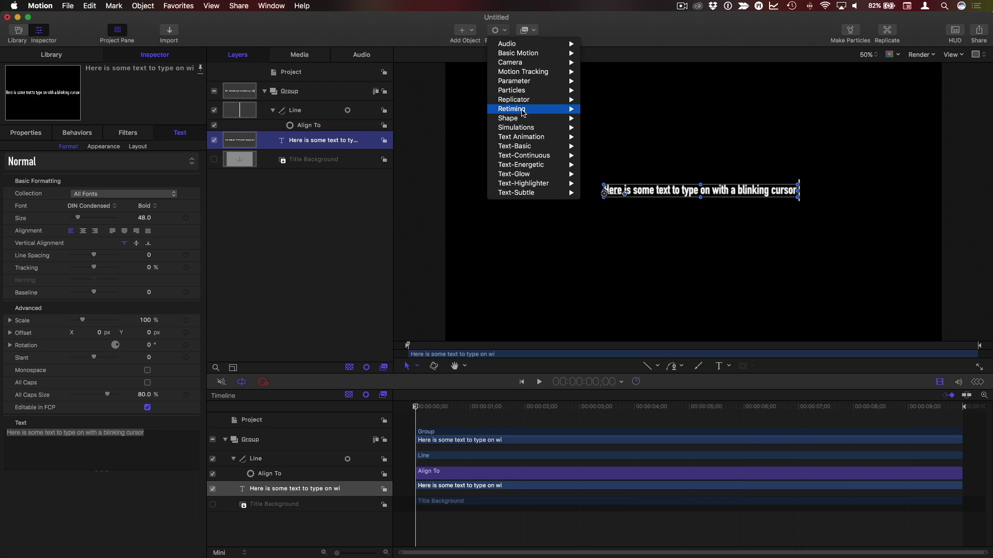
mouse_move(525, 136)
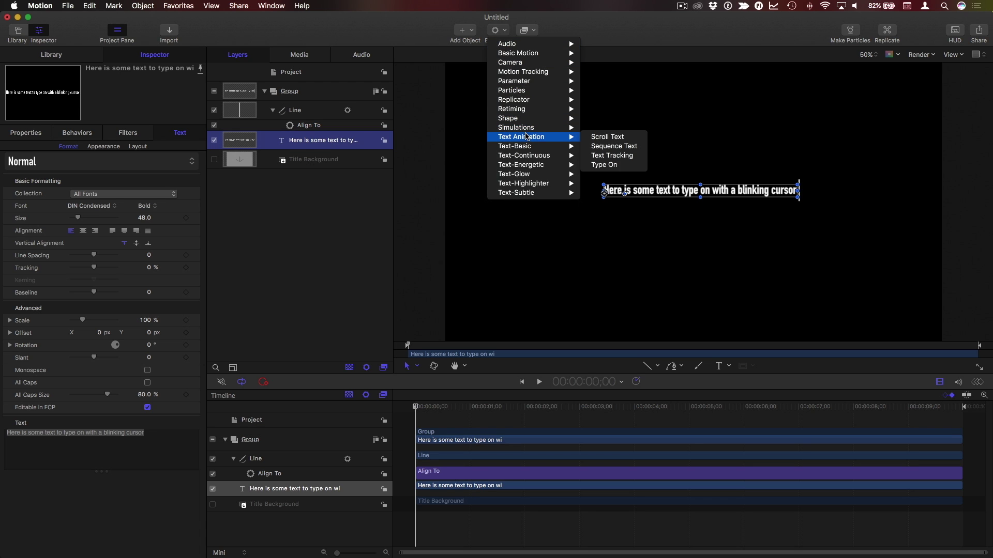
left_click(615, 146)
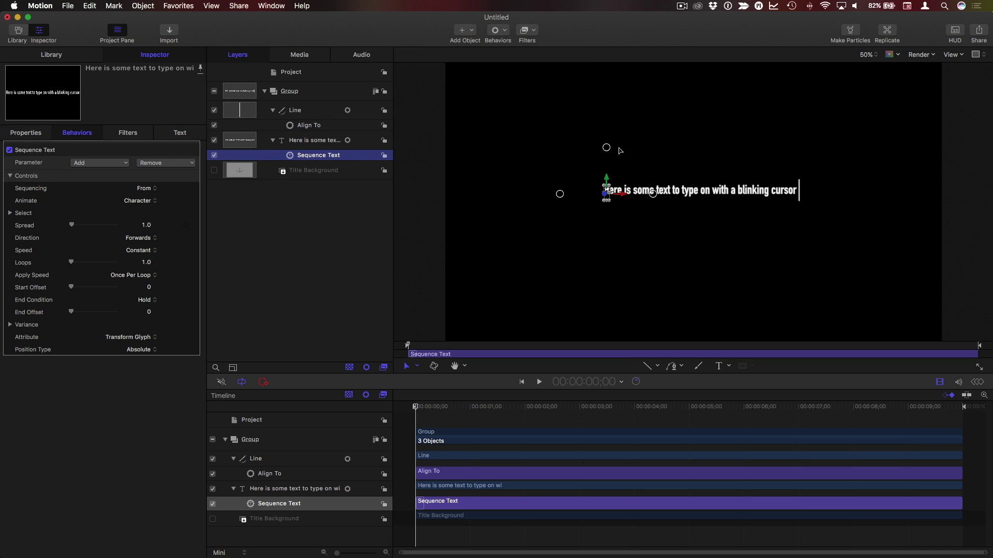
Sequence the characters with Scale at 0% and Spread at 0.
left_click(111, 164)
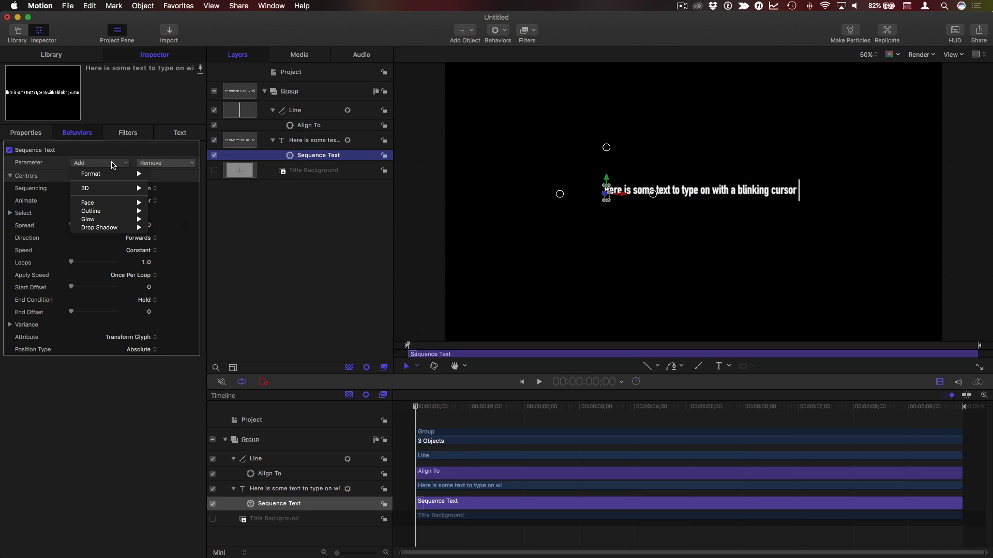
mouse_move(113, 203)
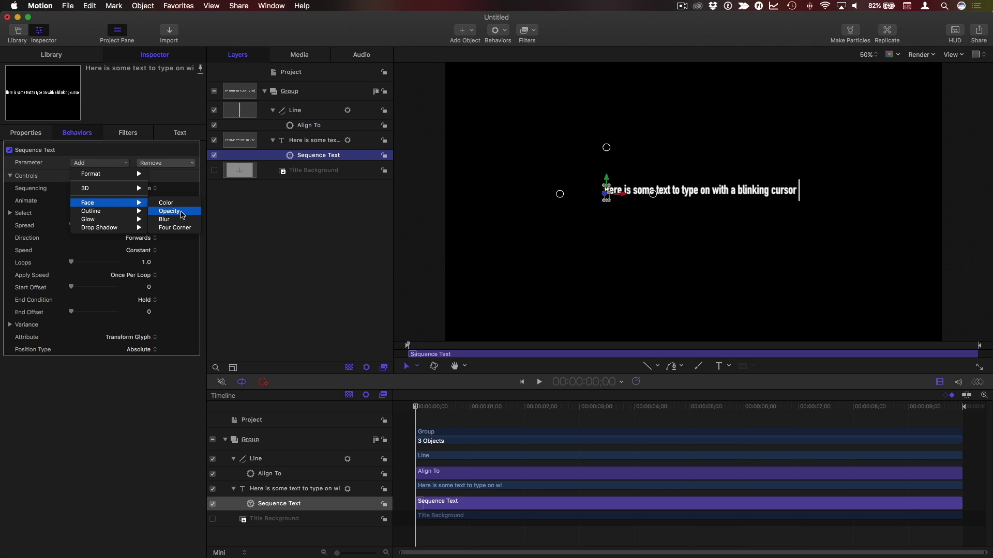
mouse_move(139, 175)
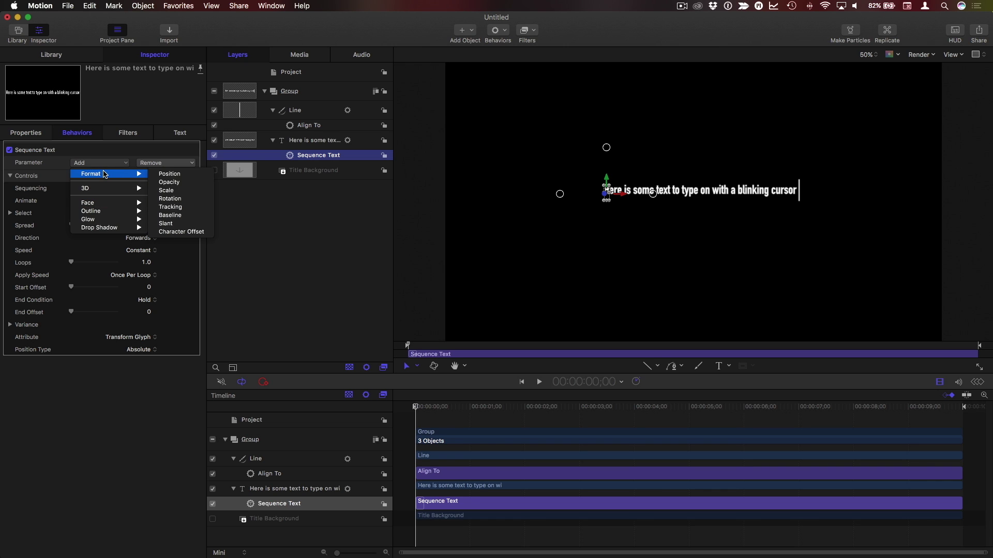
left_click(176, 190)
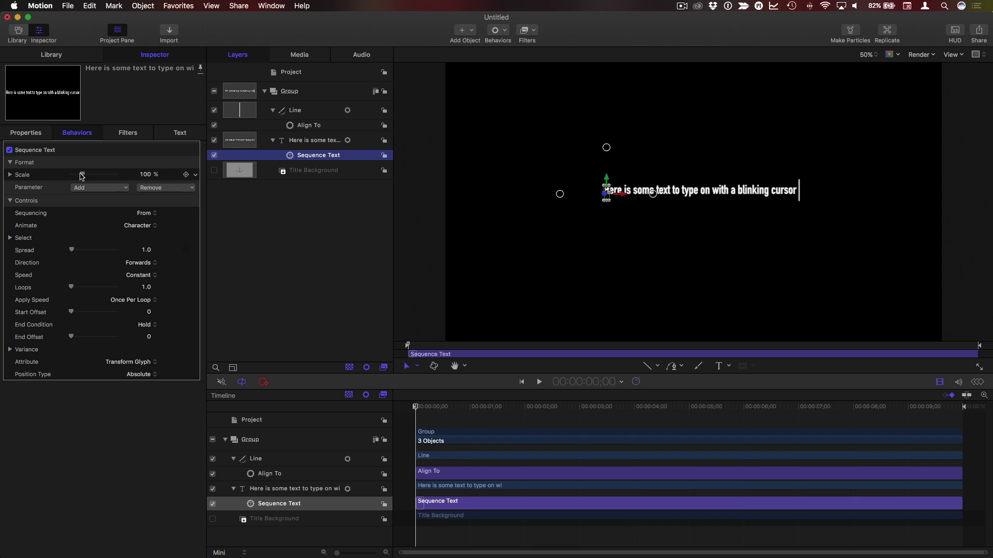
left_click_drag(82, 174, 75, 175)
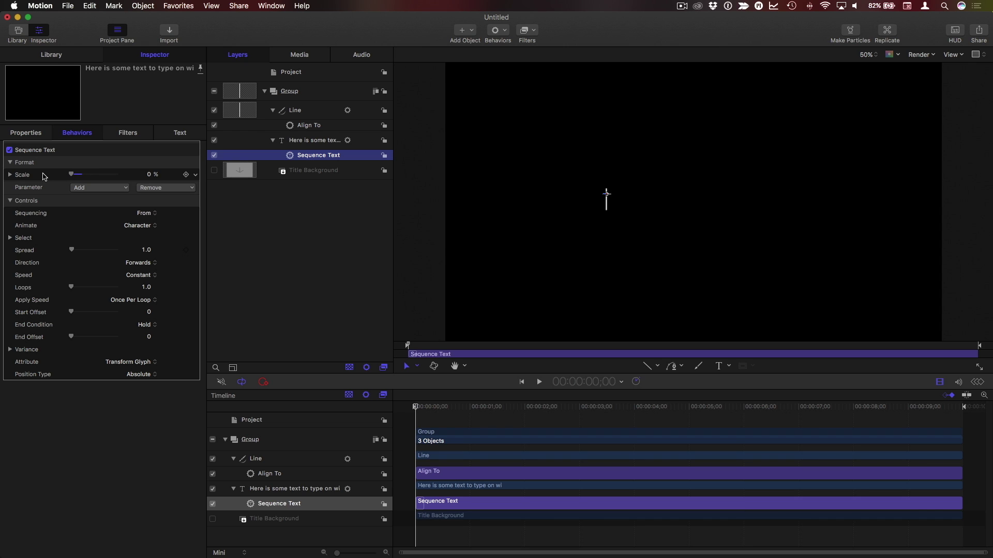
left_click_drag(427, 349, 543, 355)
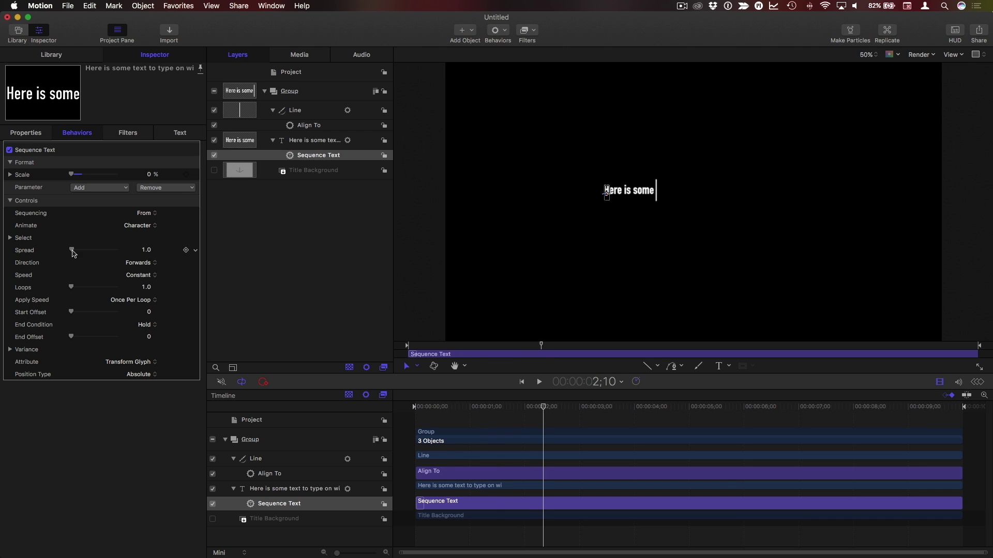
left_click_drag(71, 251, 57, 252)
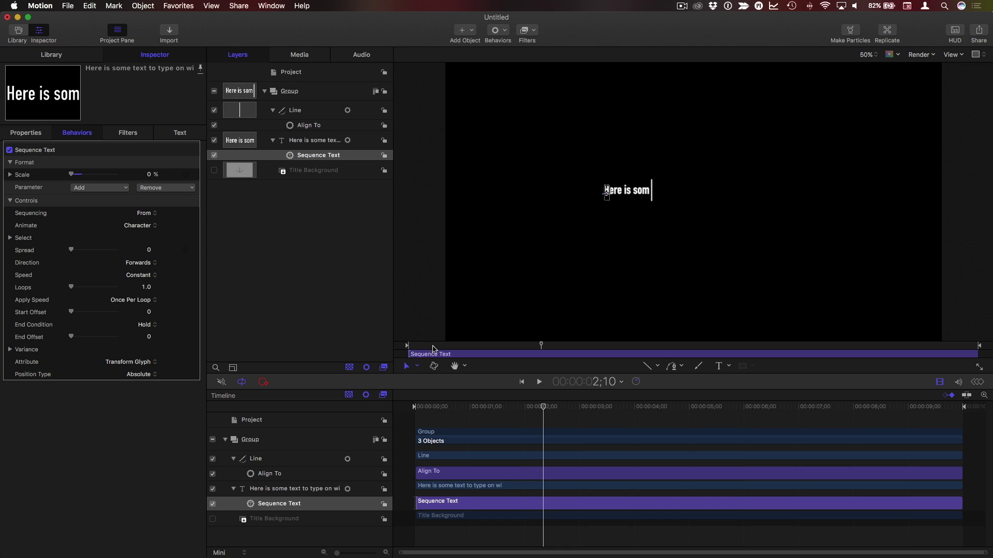
Play the type-on animation from the start to preview it.
left_click_drag(436, 349, 399, 347)
key("space")
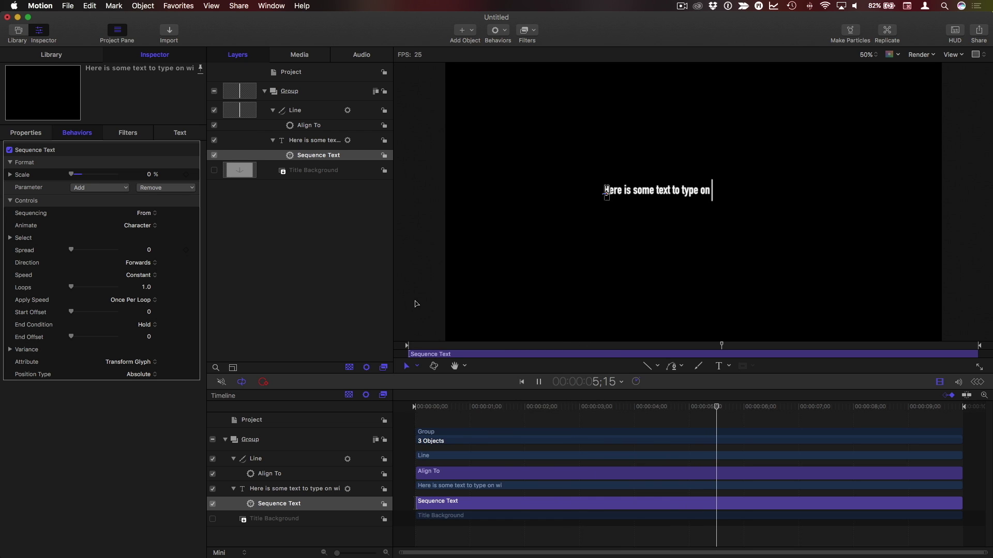
key("space")
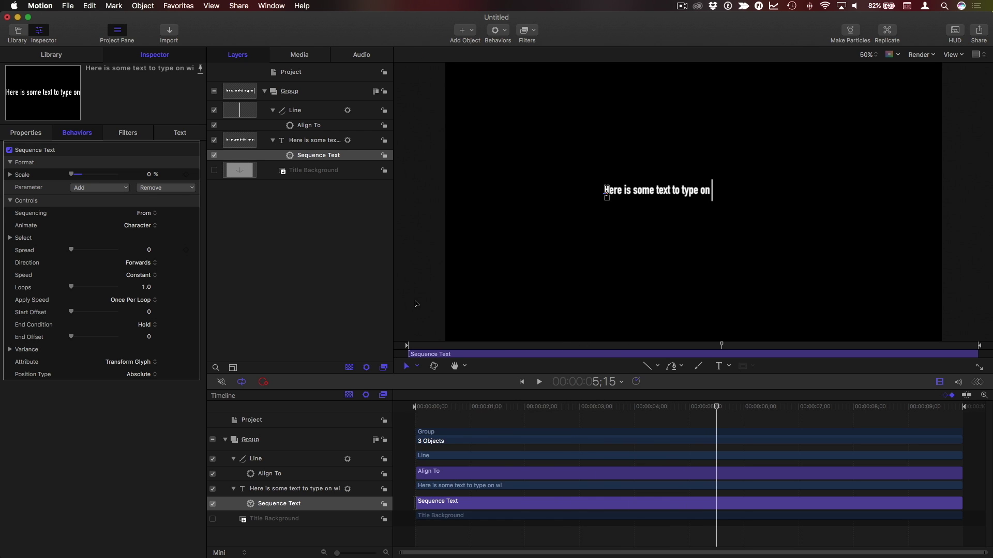
left_click(307, 115)
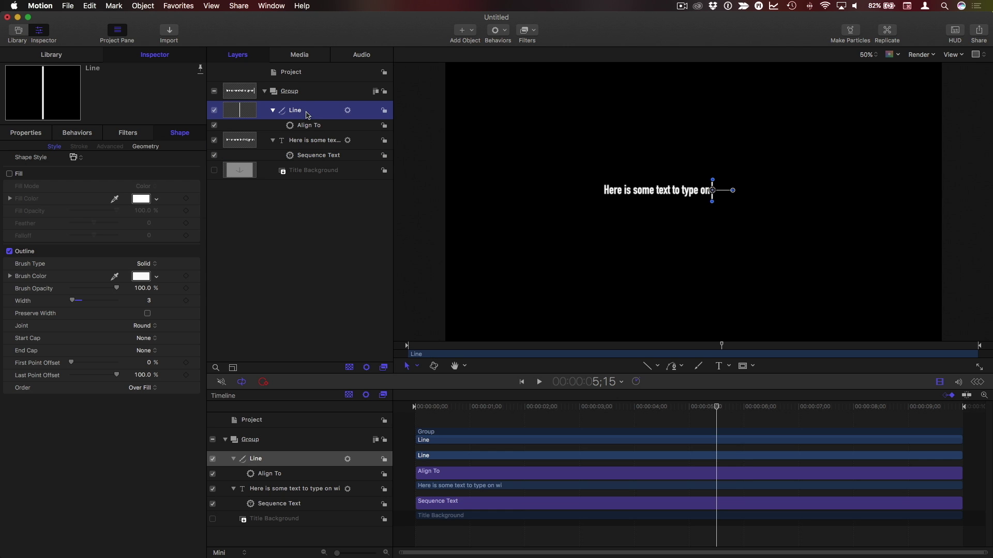
Give the Line's Opacity an Oscillate behavior with a Square wave at speed 200.
left_click(26, 133)
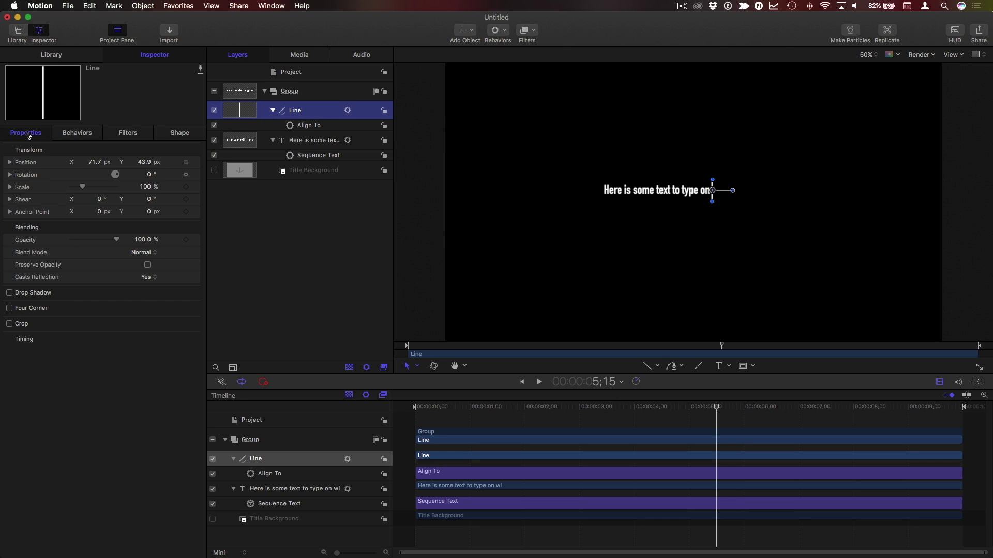
left_click(197, 241)
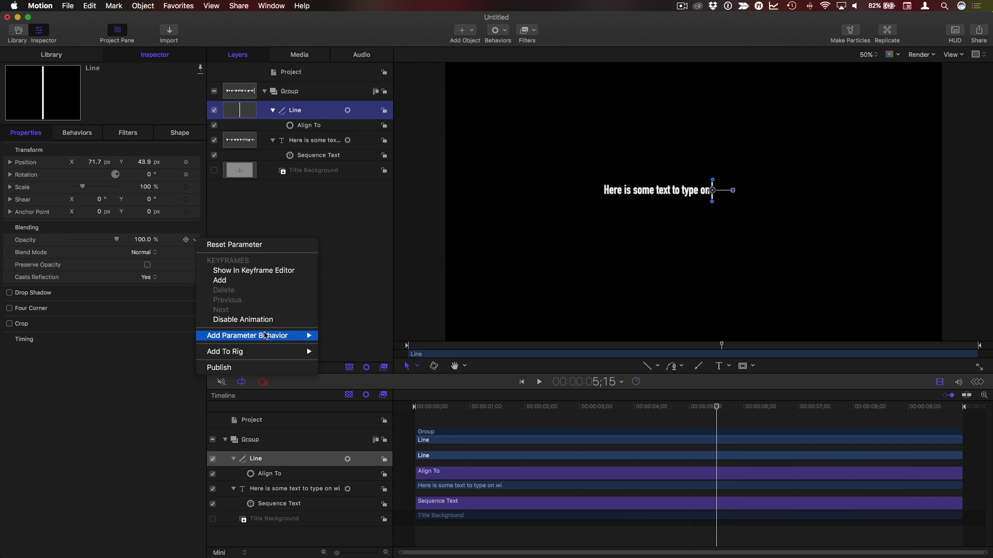
left_click(364, 418)
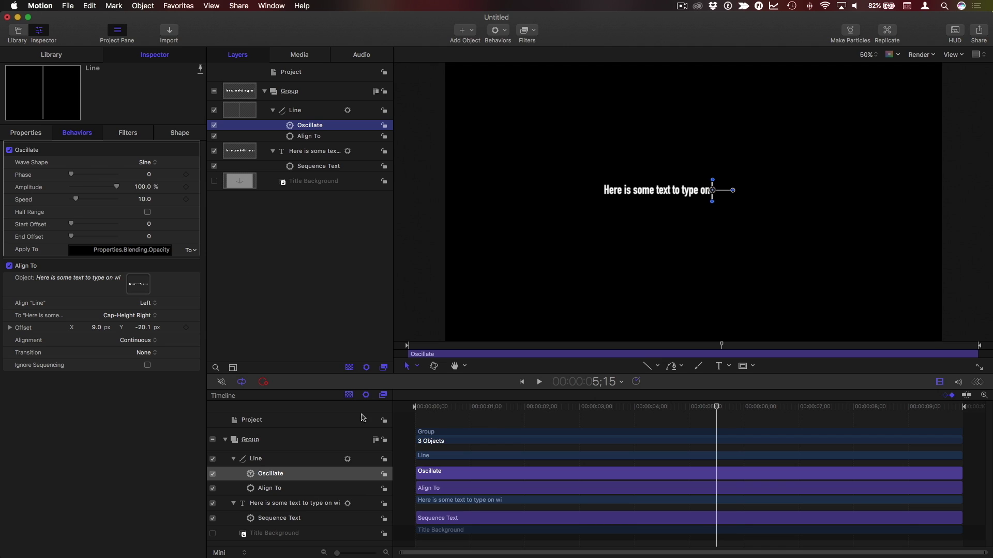
left_click(151, 163)
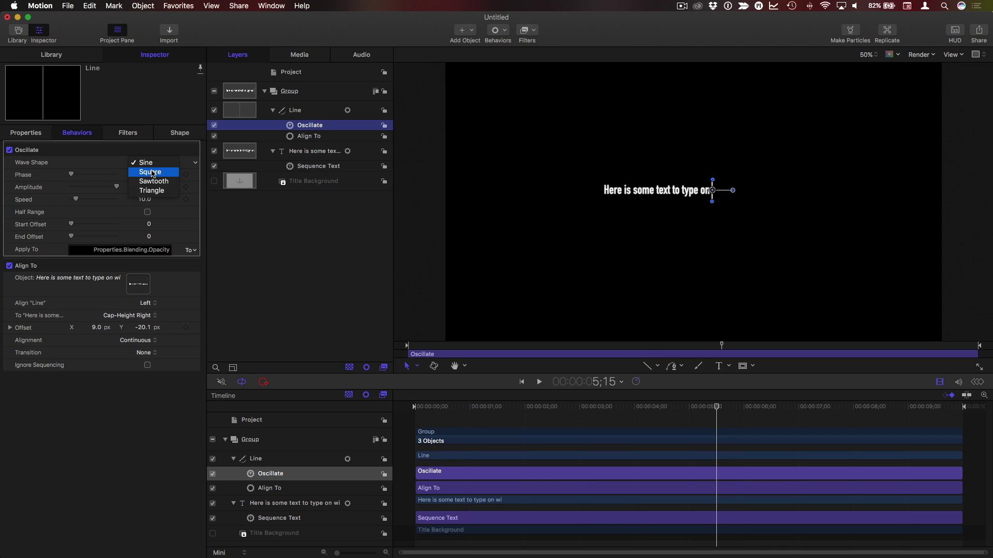
left_click(153, 172)
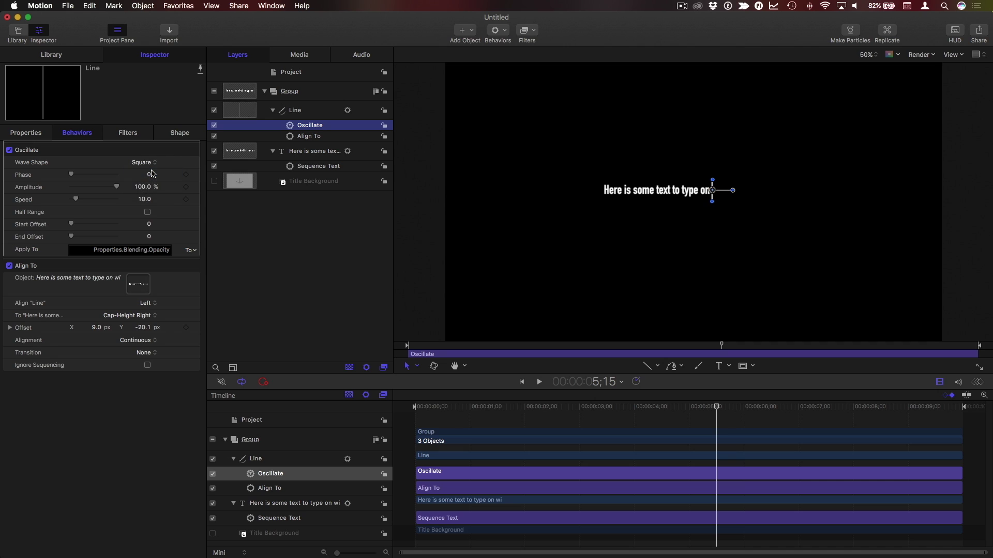
left_click(143, 200)
type("200")
key("Return")
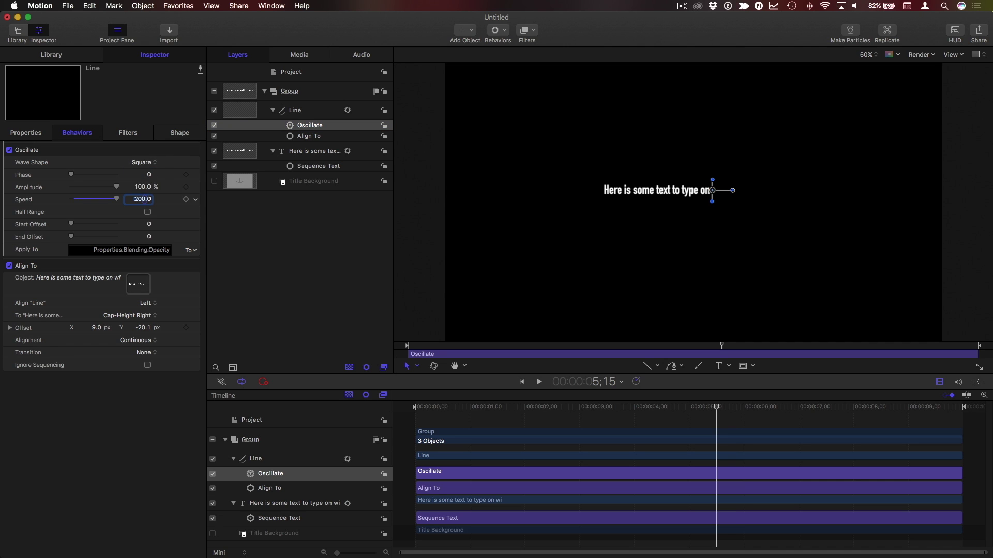
left_click(418, 345)
key("space")
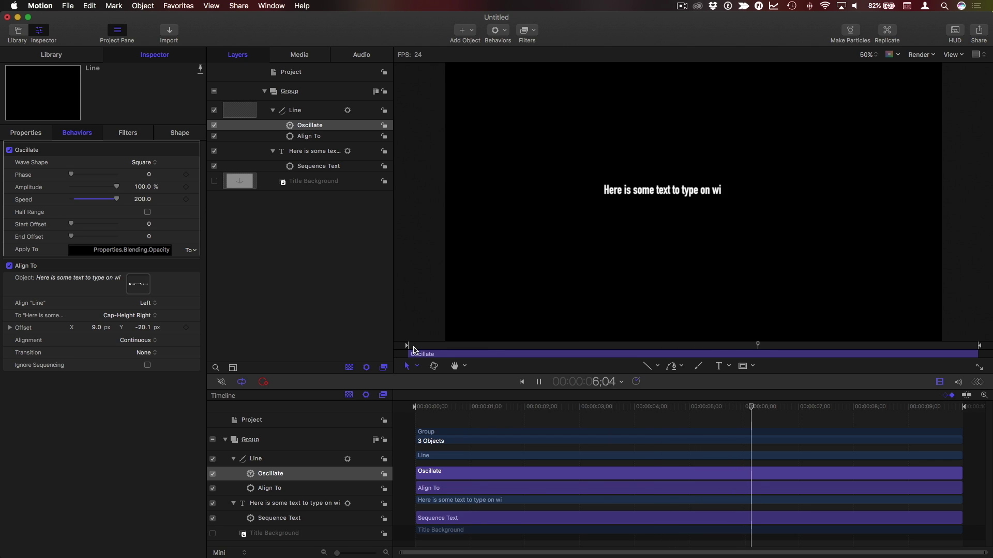
key("space")
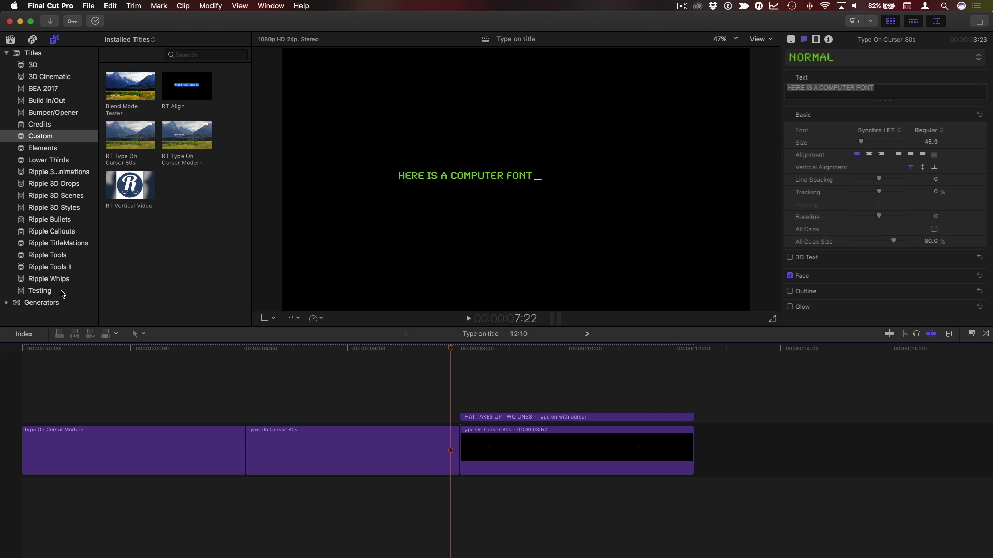
left_click(131, 350)
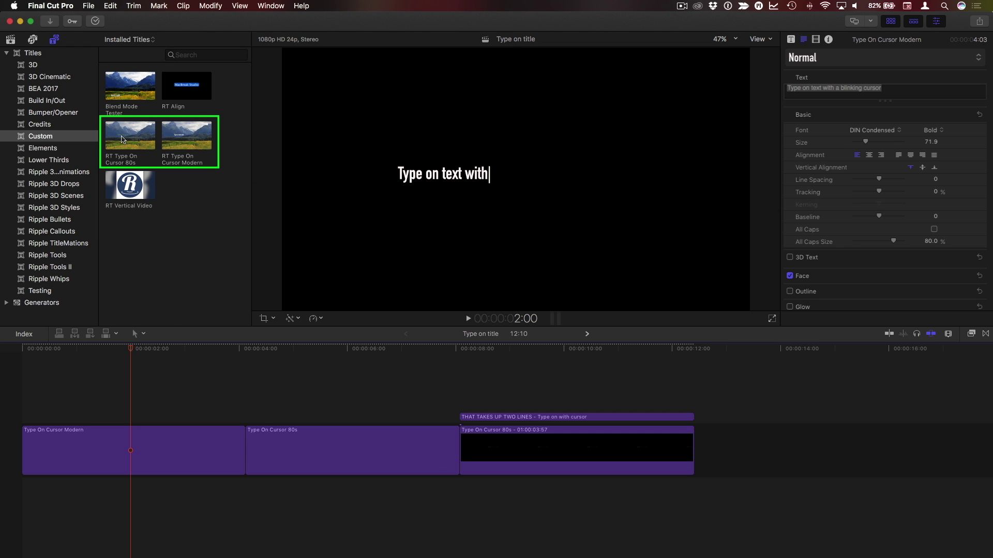
left_click(122, 139)
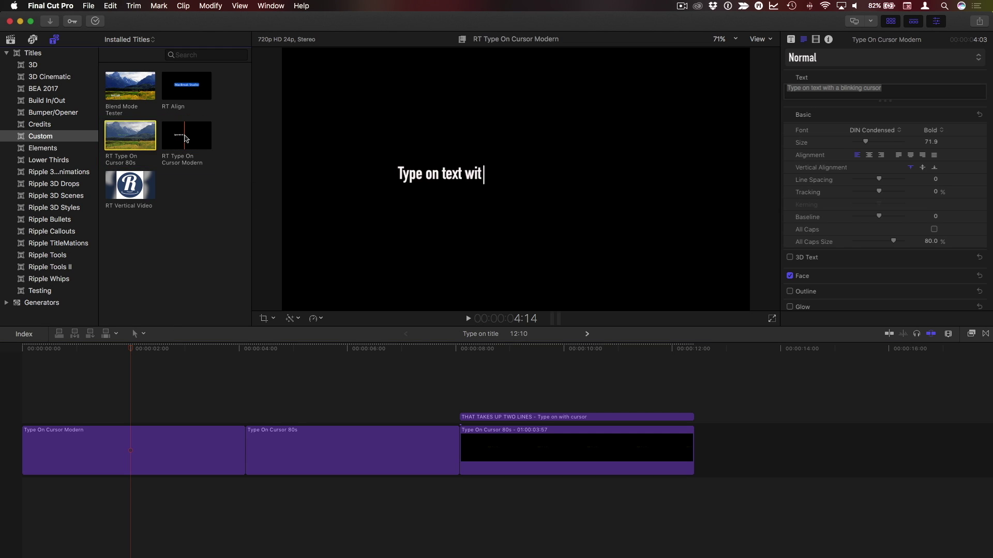
left_click(128, 352)
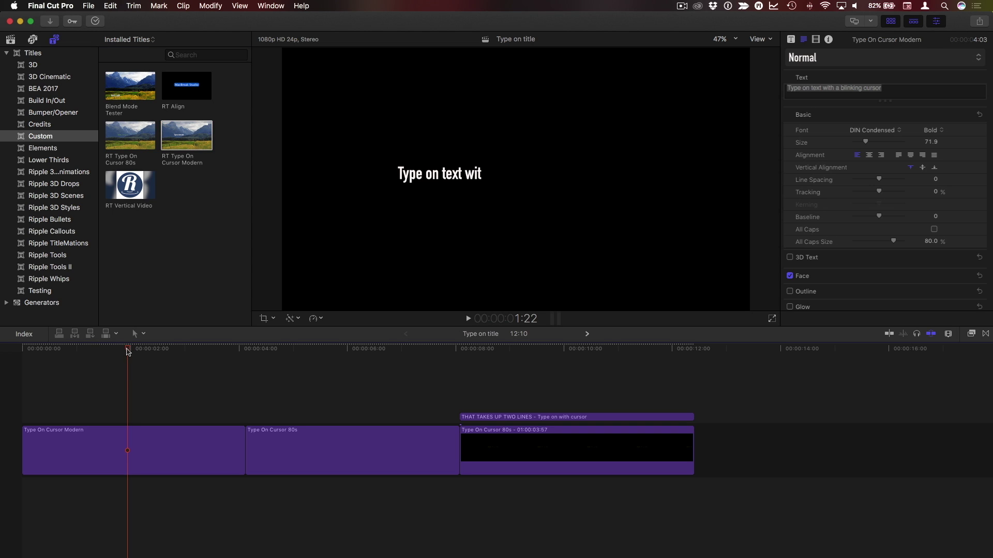
left_click_drag(128, 352, 20, 352)
key("space")
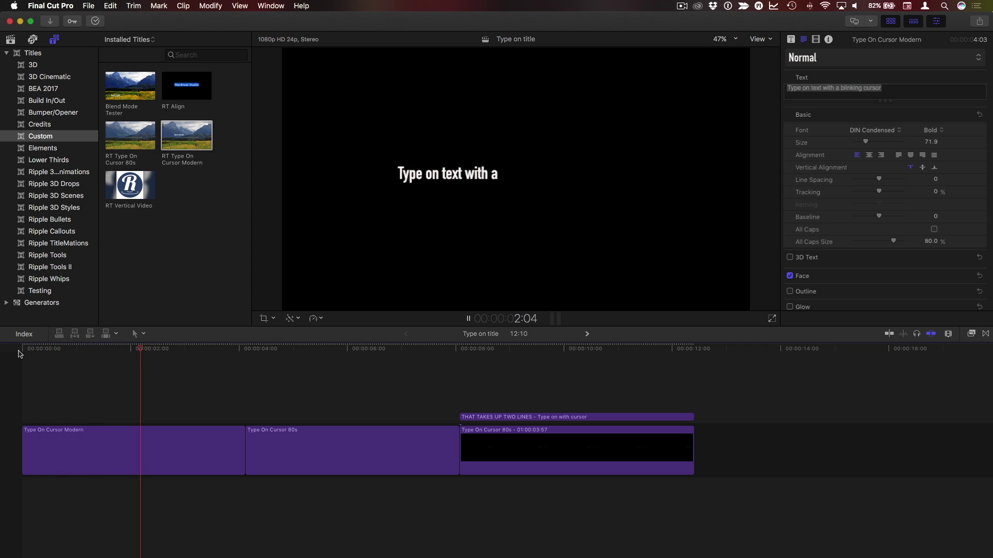
left_click(158, 348)
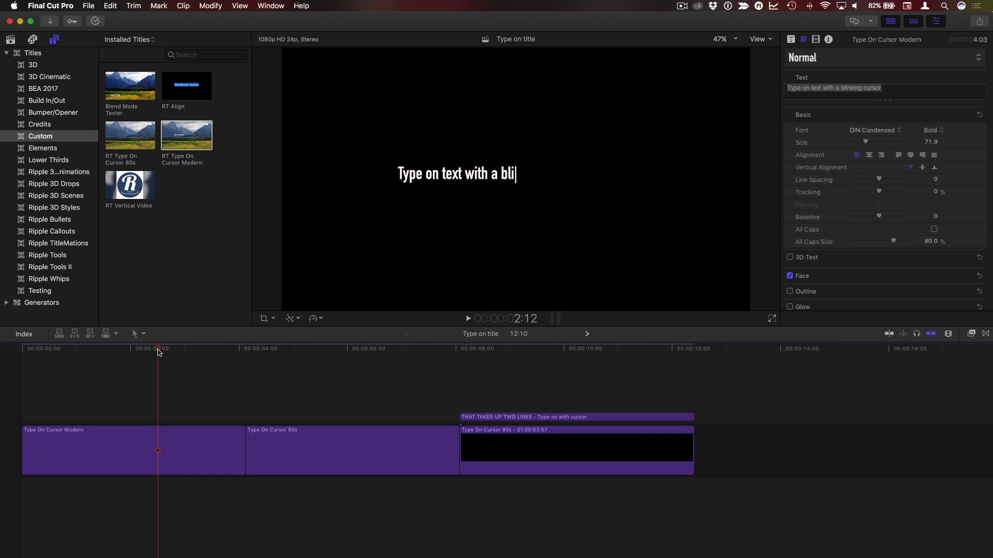
Make the Modern title's cursor red and set Cursor Size Point 1 X to 22.0.
left_click(791, 40)
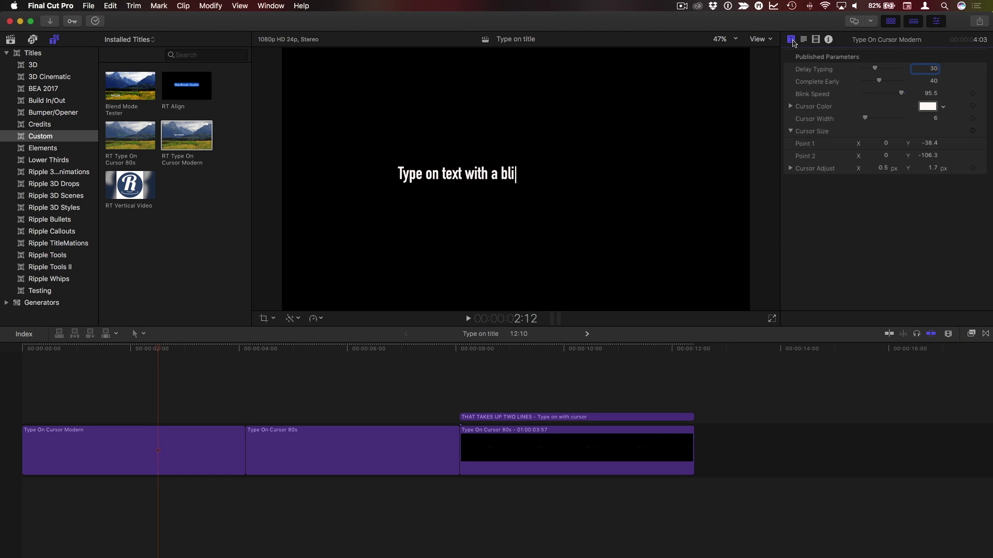
left_click(944, 108)
left_click(928, 119)
left_click_drag(885, 144, 886, 143)
Play the title from the start to preview the red slanted cursor.
left_click(29, 350)
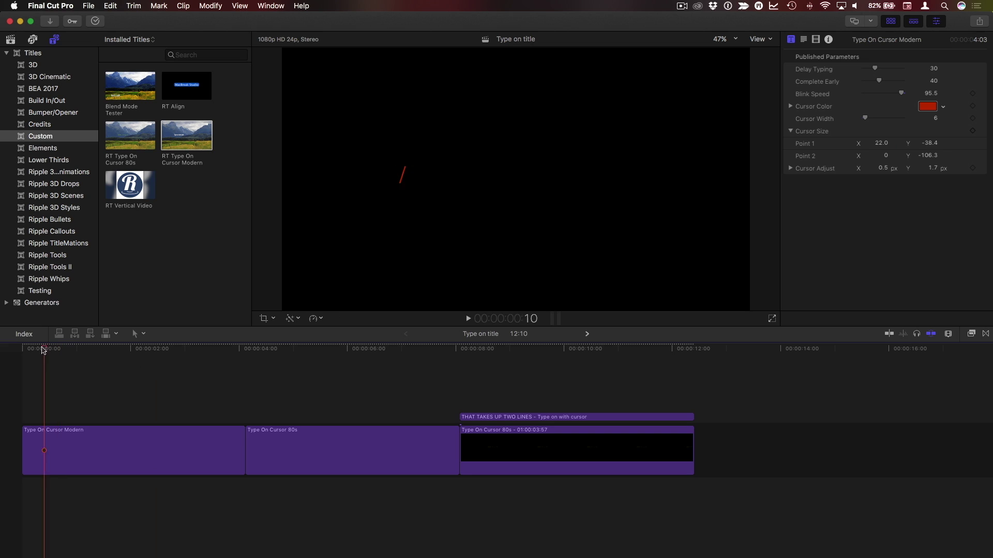
key("space")
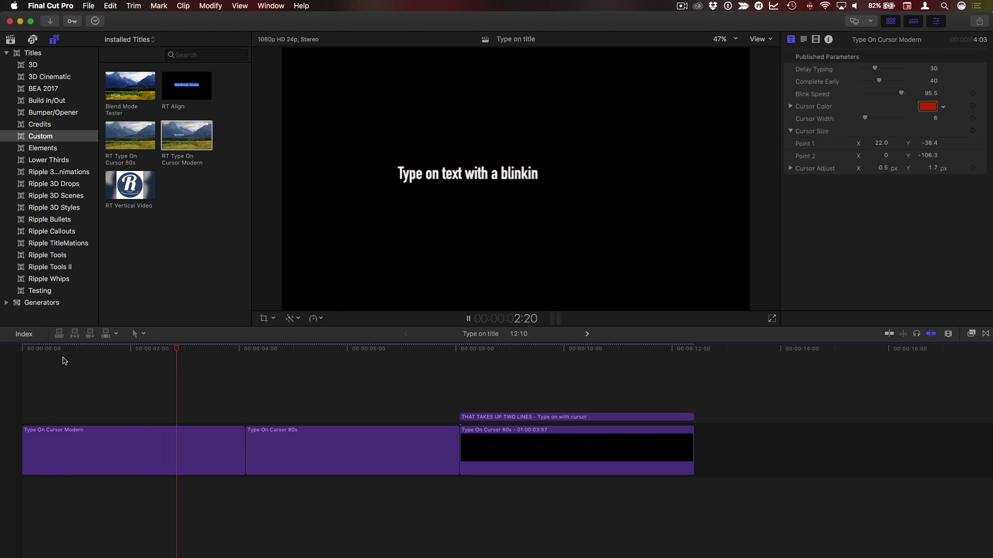
key("space")
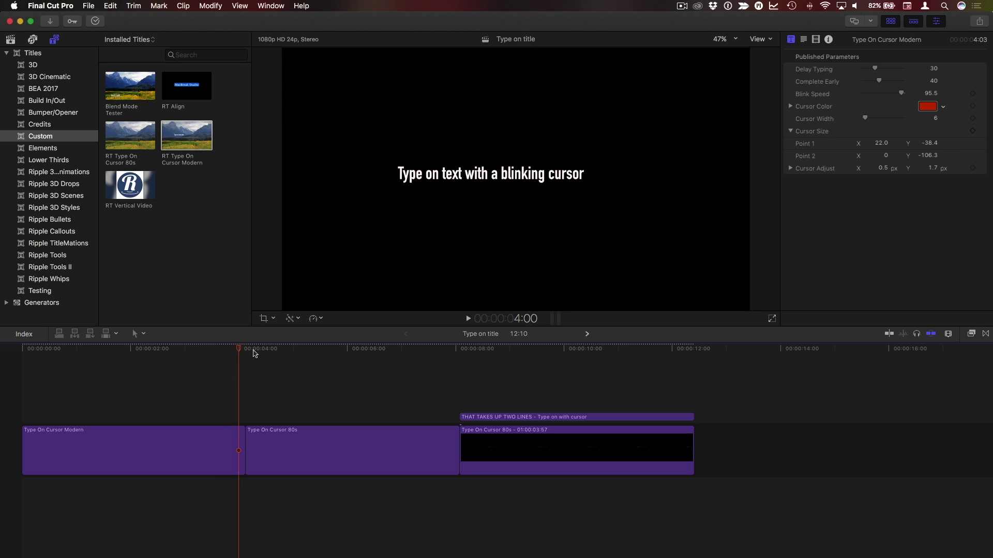
left_click(254, 352)
Preview the 80s title typing on, then show its text settings (Synchro LET, 45.9).
key("space")
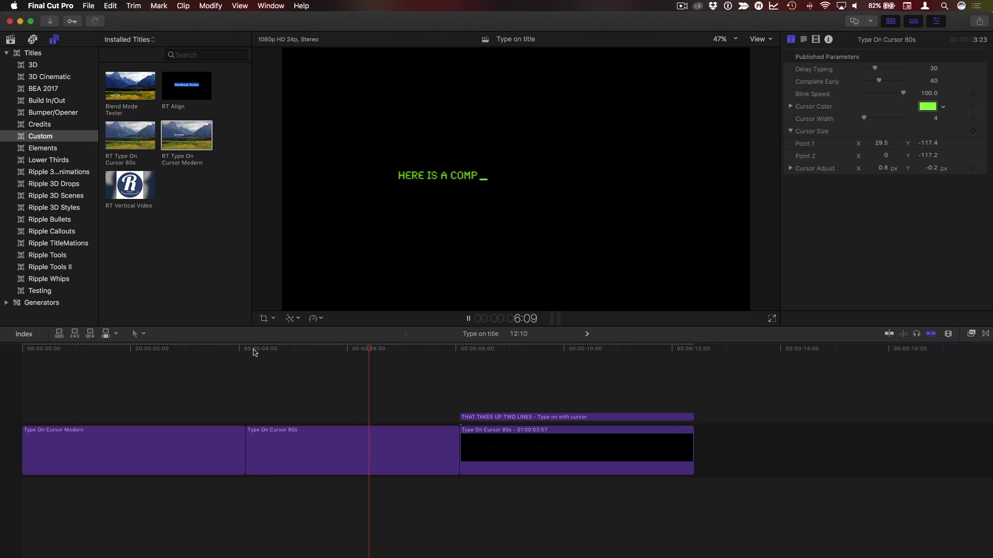
key("space")
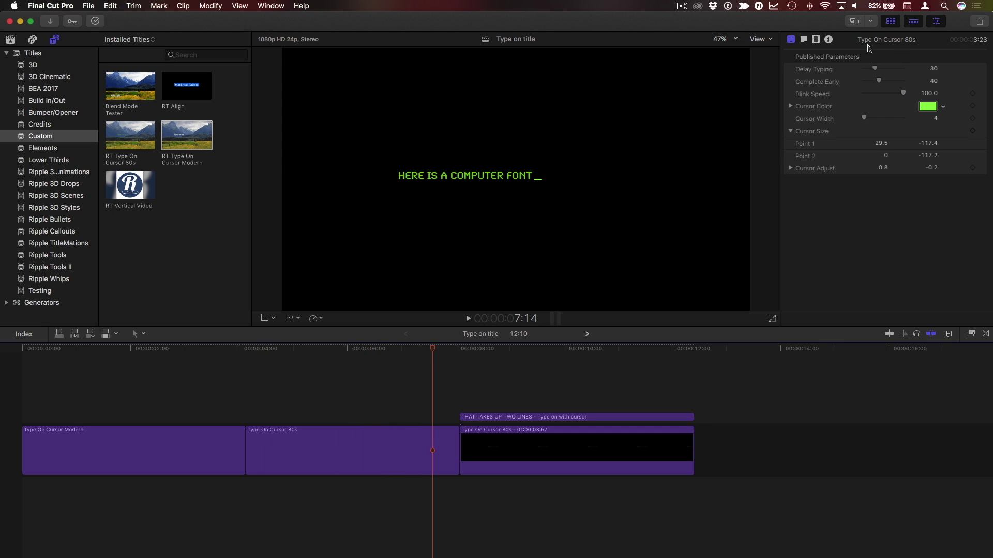
left_click(803, 41)
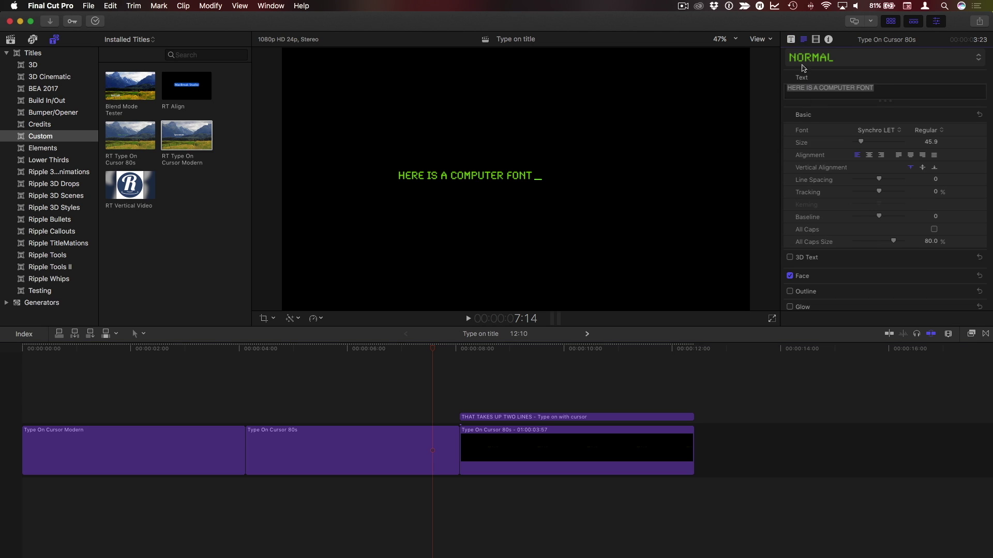